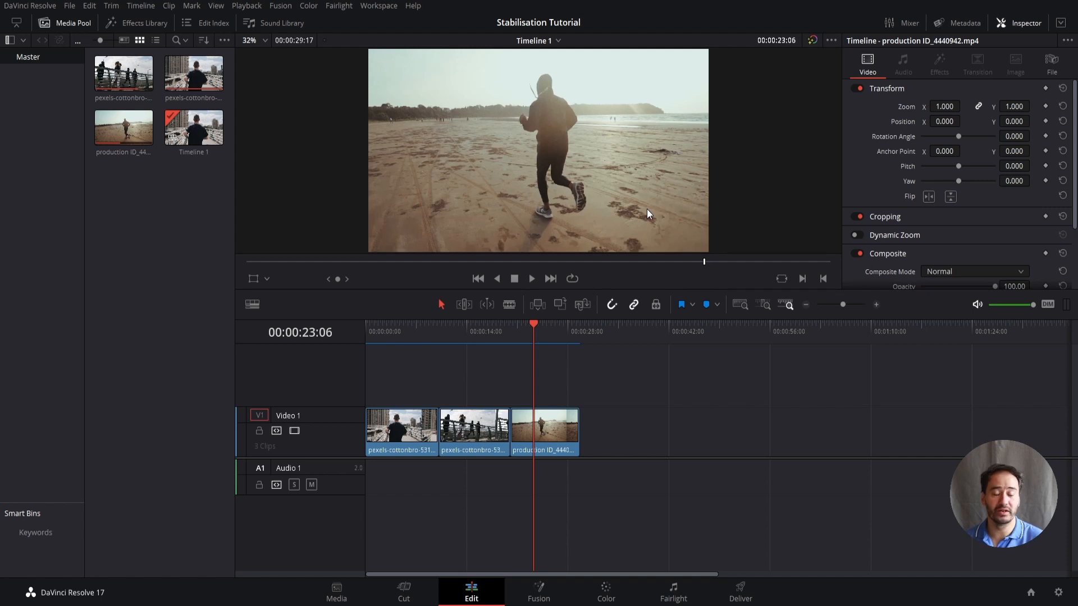
Step: Select the third clip on the timeline, return the playhead to the start and collapse the clip's Transform settings
click(425, 439)
click(488, 439)
click(534, 431)
key(Home)
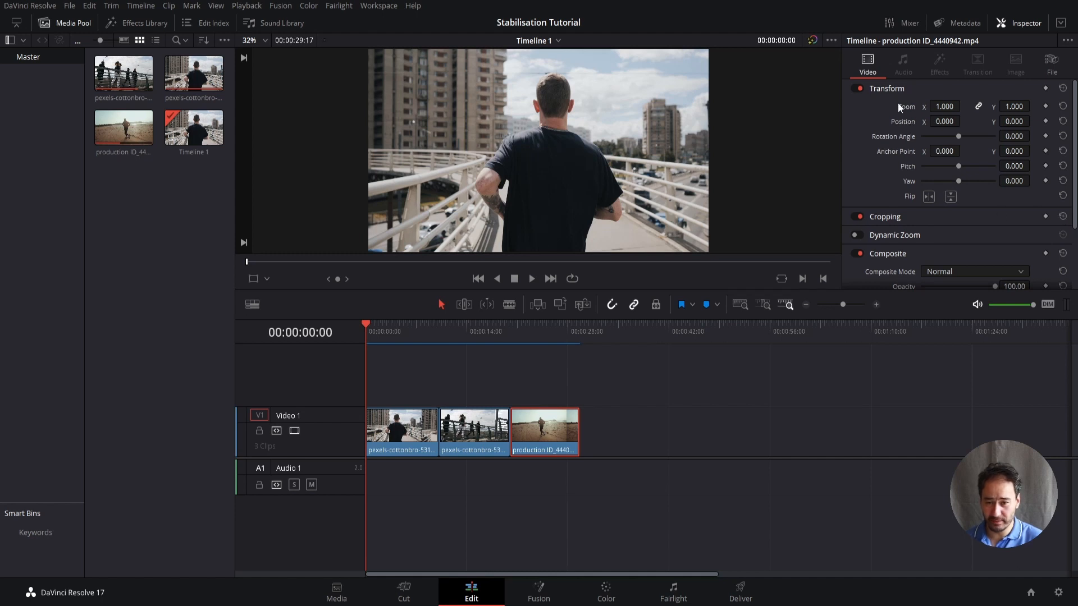
click(888, 87)
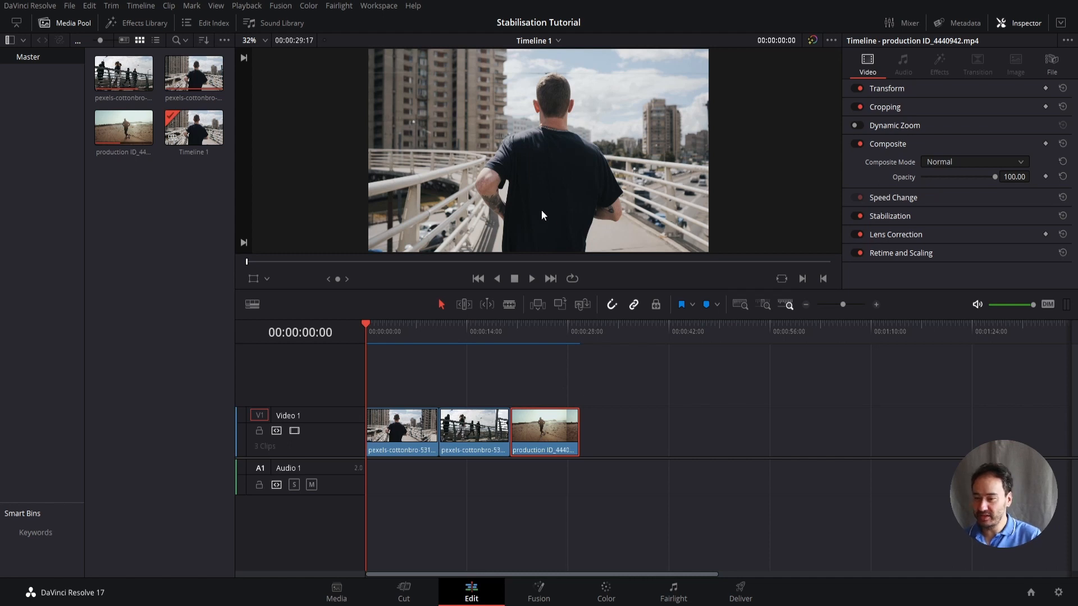
Step: Play the timeline repeatedly from the start to examine the camera shake in the unstabilized footage
click(533, 278)
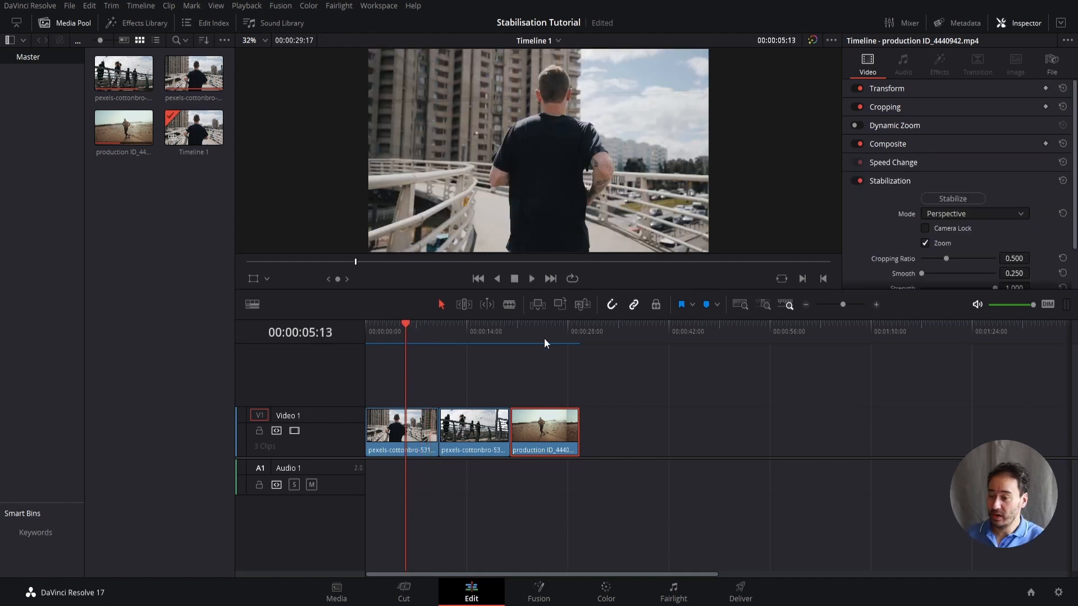
drag(406, 322, 366, 324)
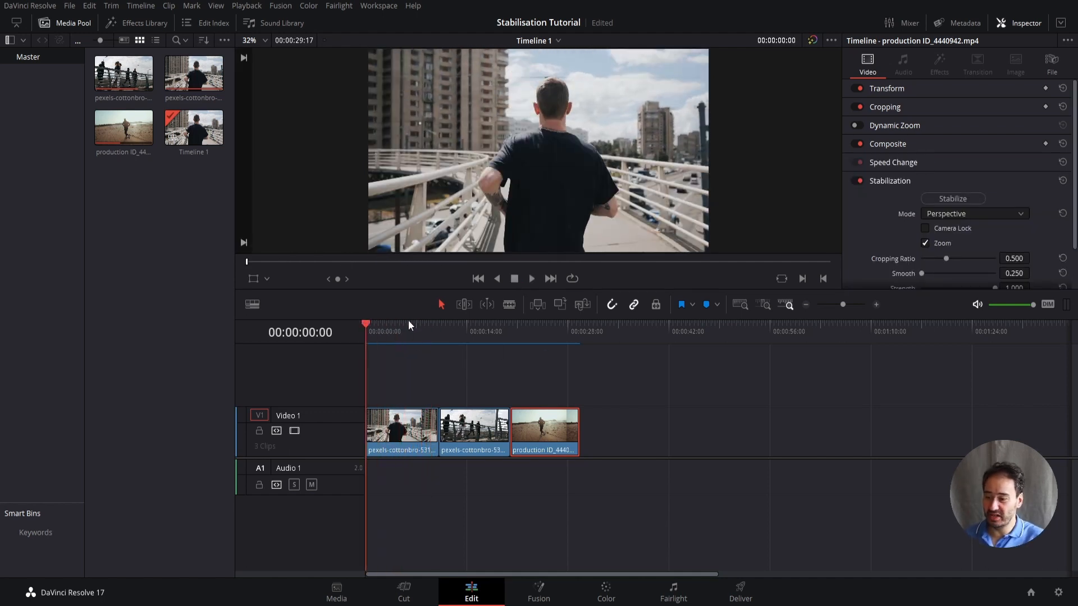
click(532, 278)
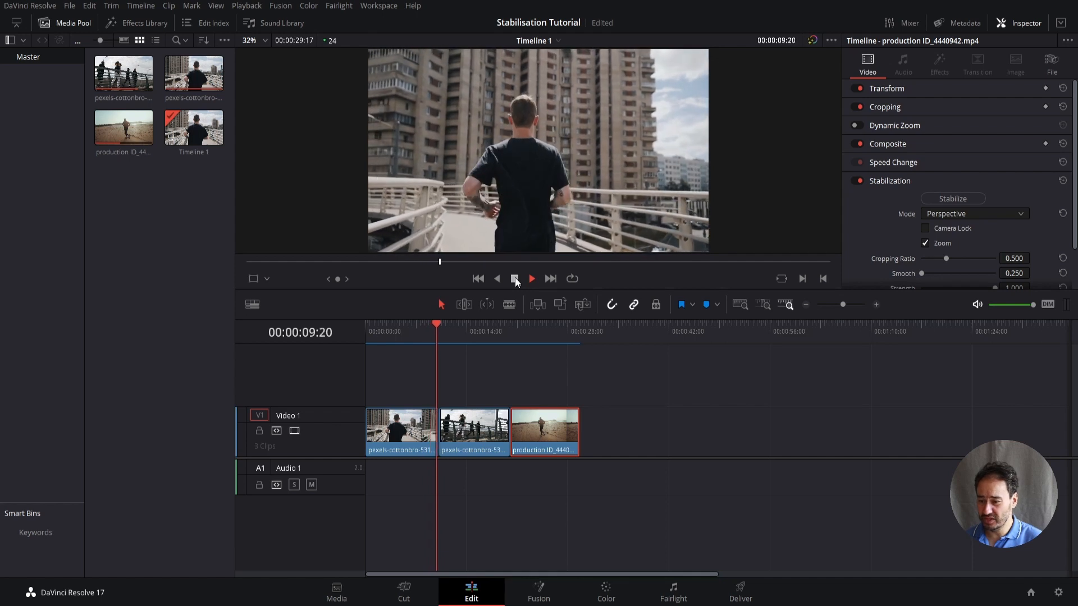
click(515, 278)
drag(443, 327, 368, 331)
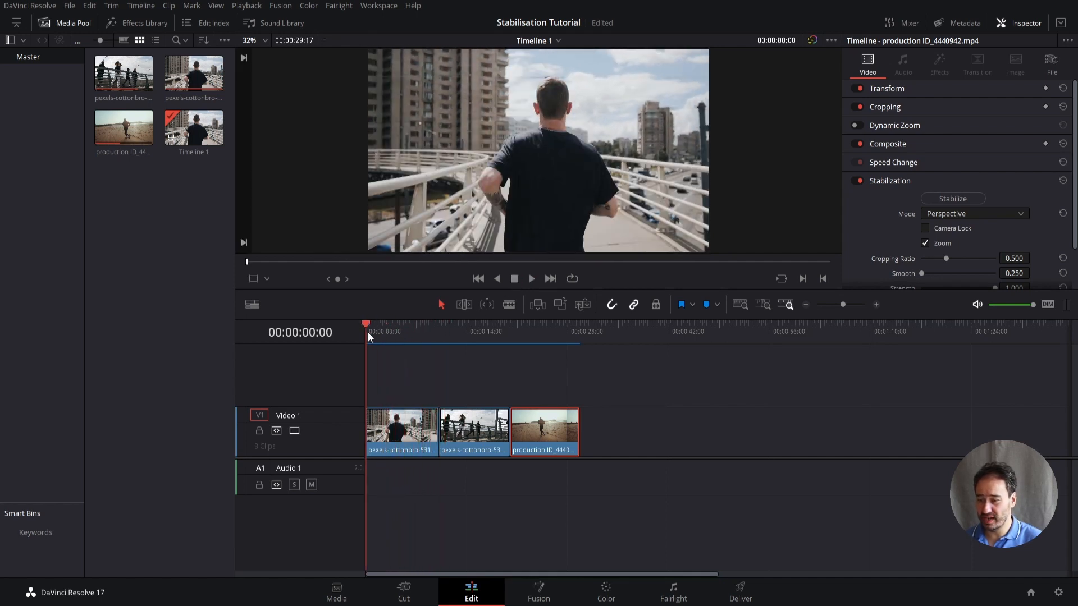
click(532, 279)
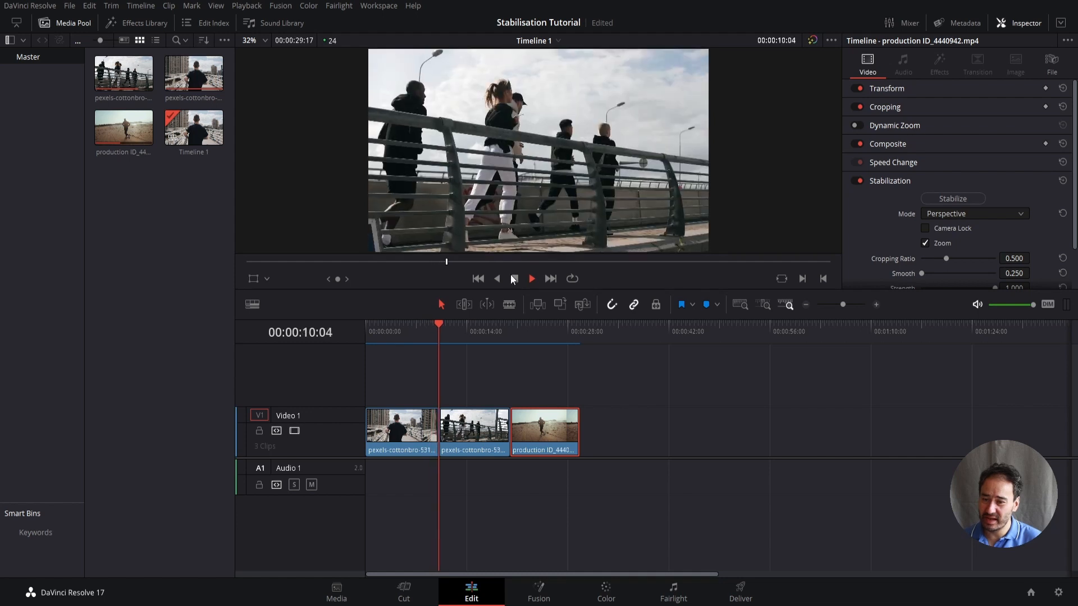
click(515, 279)
drag(441, 329, 371, 329)
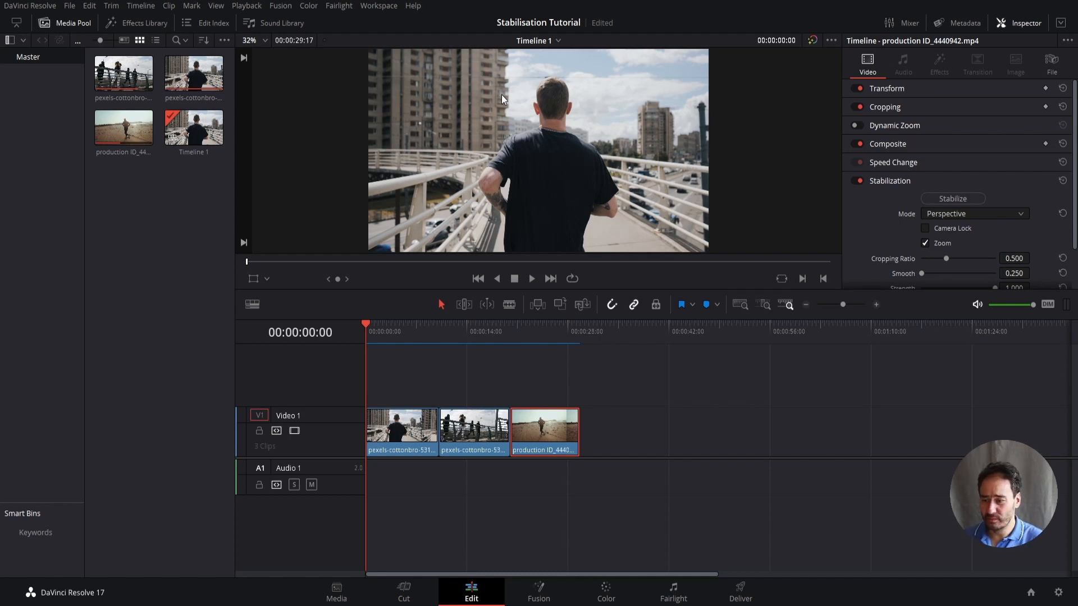
click(532, 278)
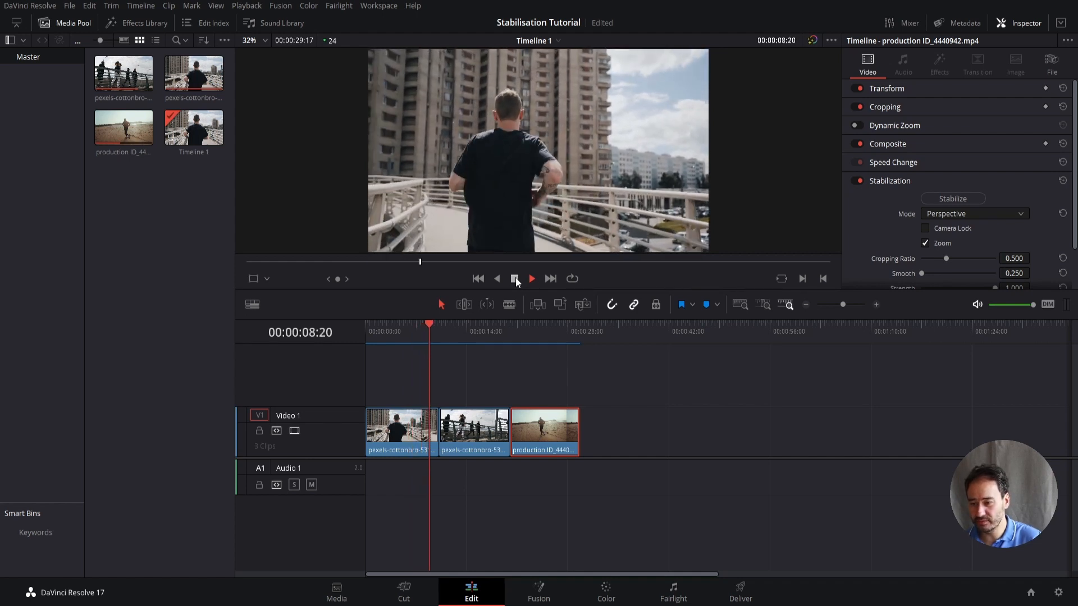
click(516, 279)
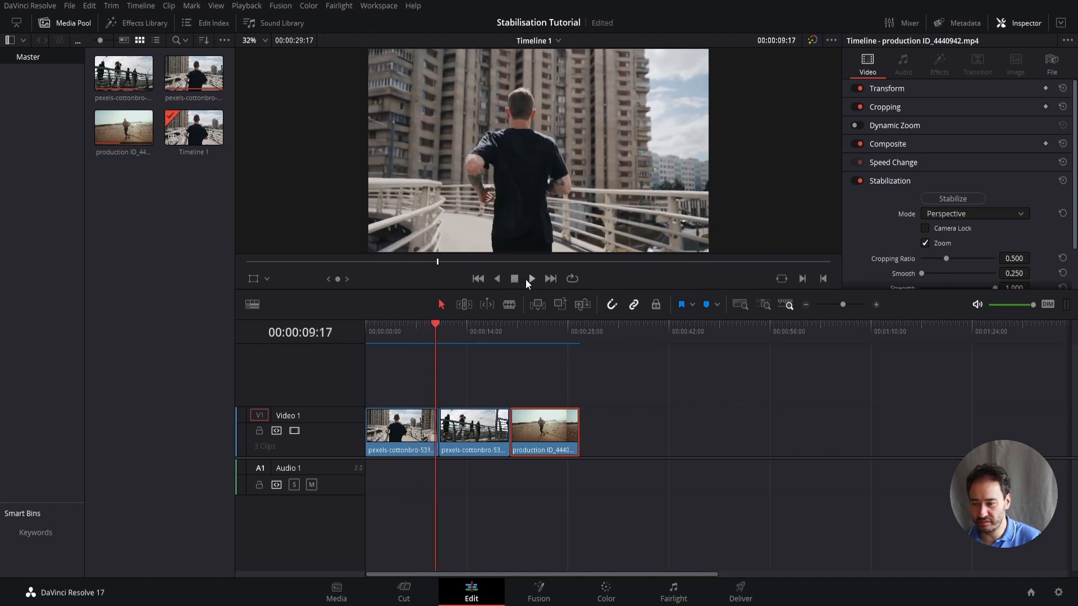
click(527, 279)
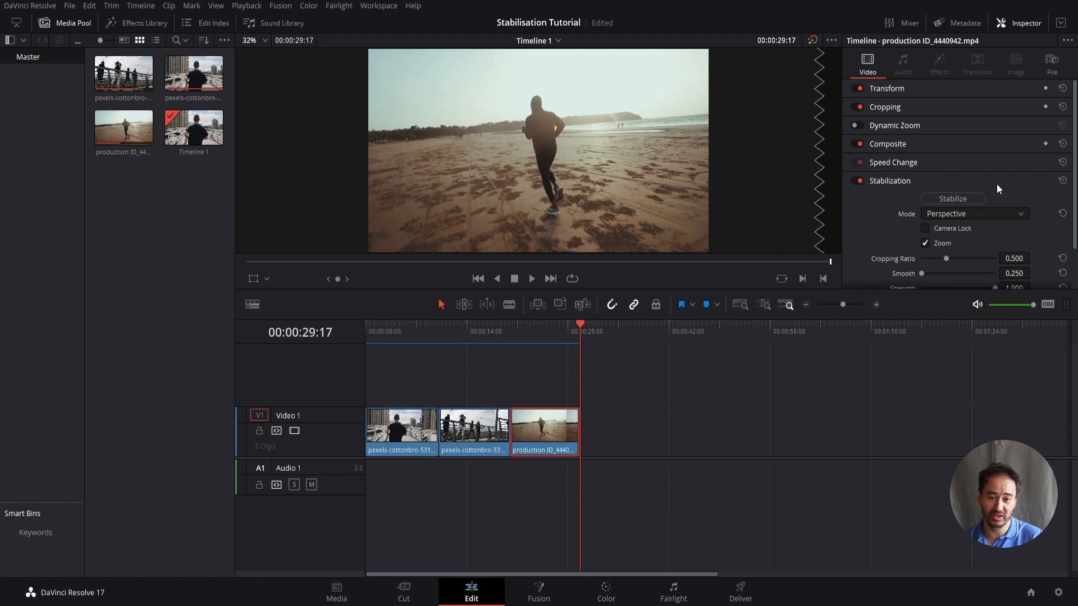
Step: Turn Stabilization off and on again for the third clip, leaving the Stabilization settings expanded
click(894, 181)
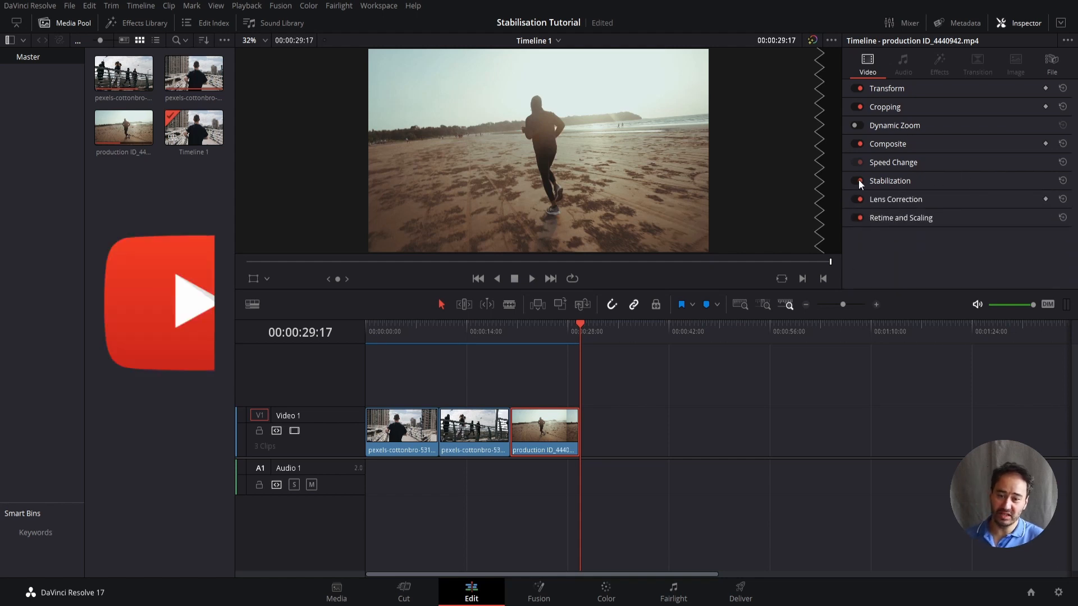
click(856, 182)
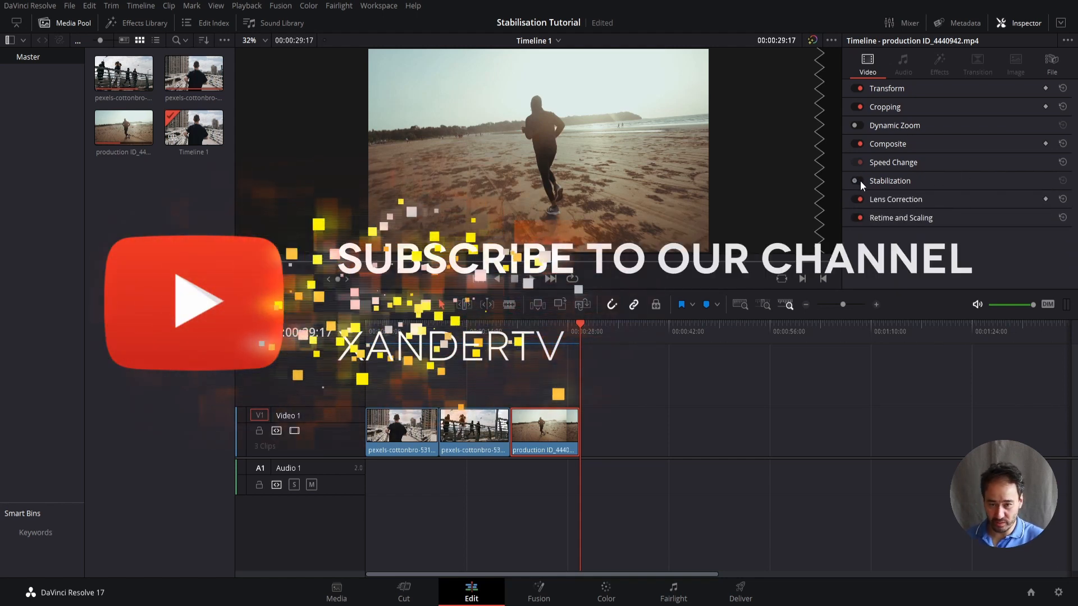
click(1038, 21)
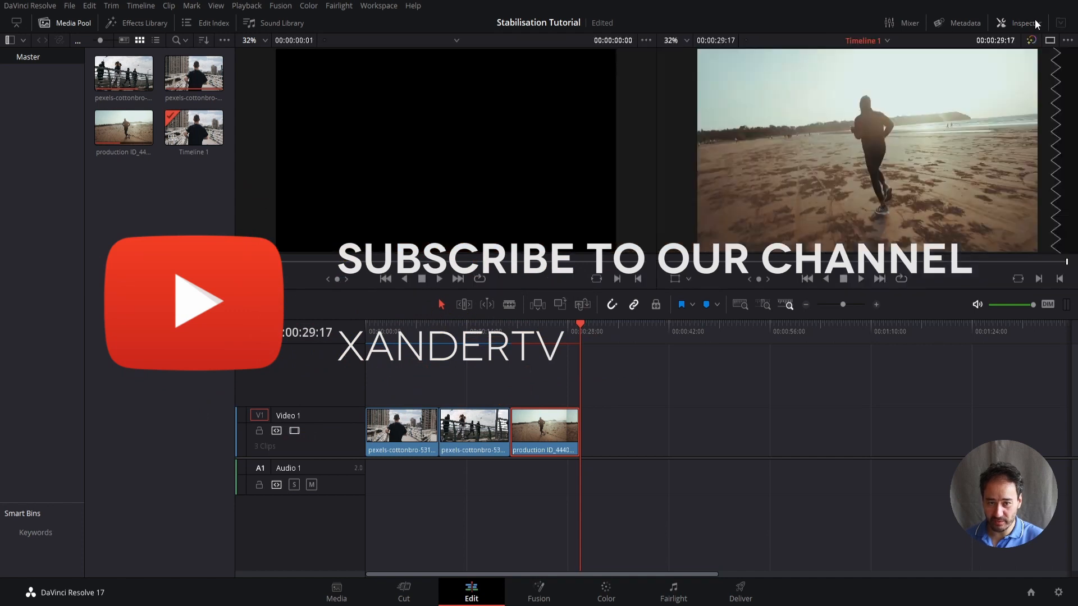
click(1036, 20)
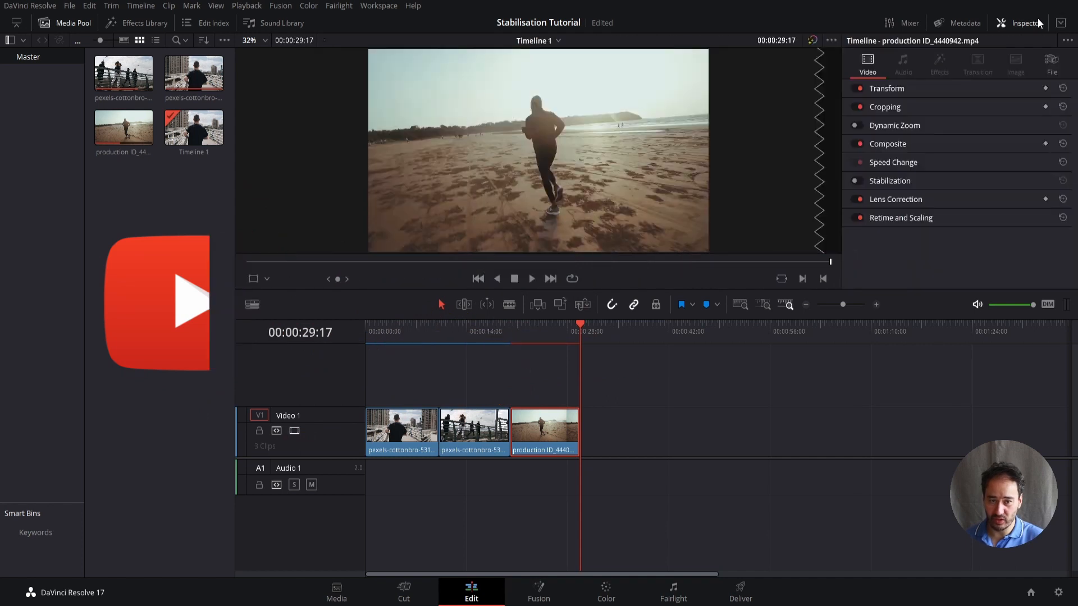
click(887, 181)
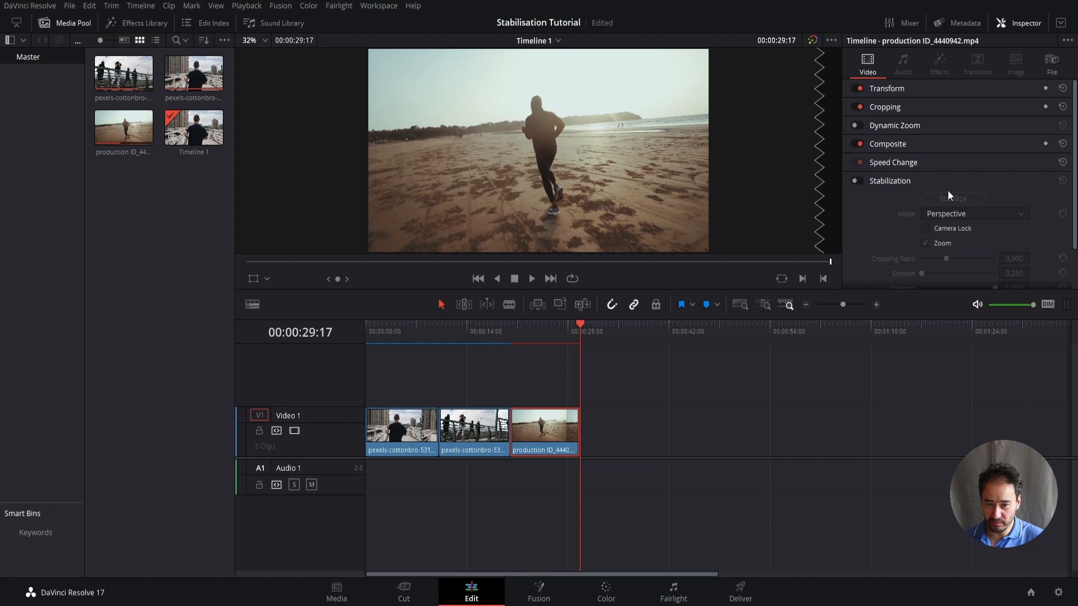
click(860, 181)
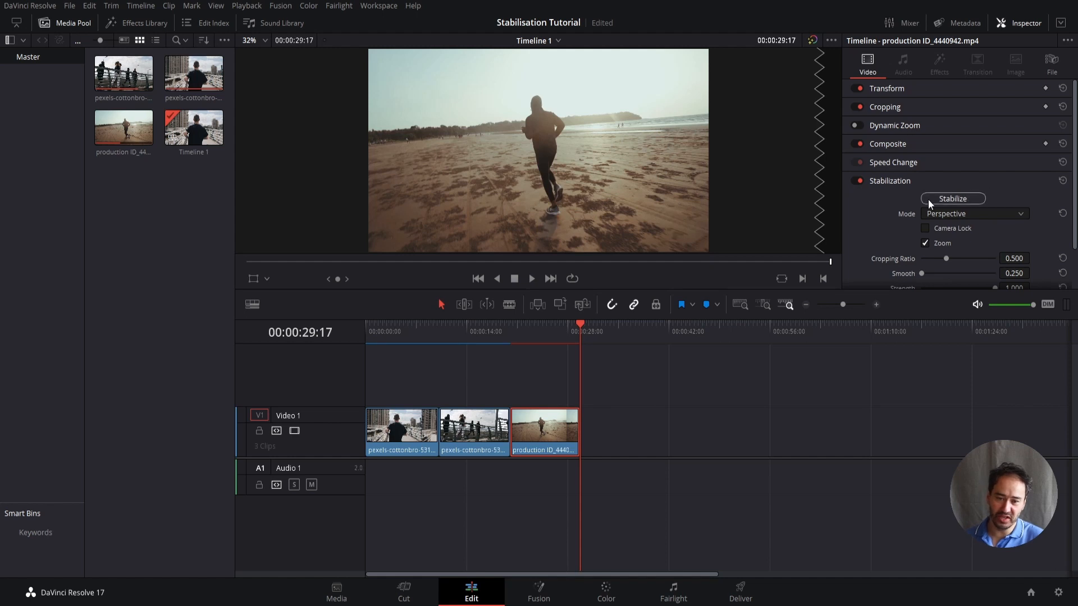
Step: Select the first timeline clip and set its stabilization mode to Translation
click(398, 332)
click(413, 425)
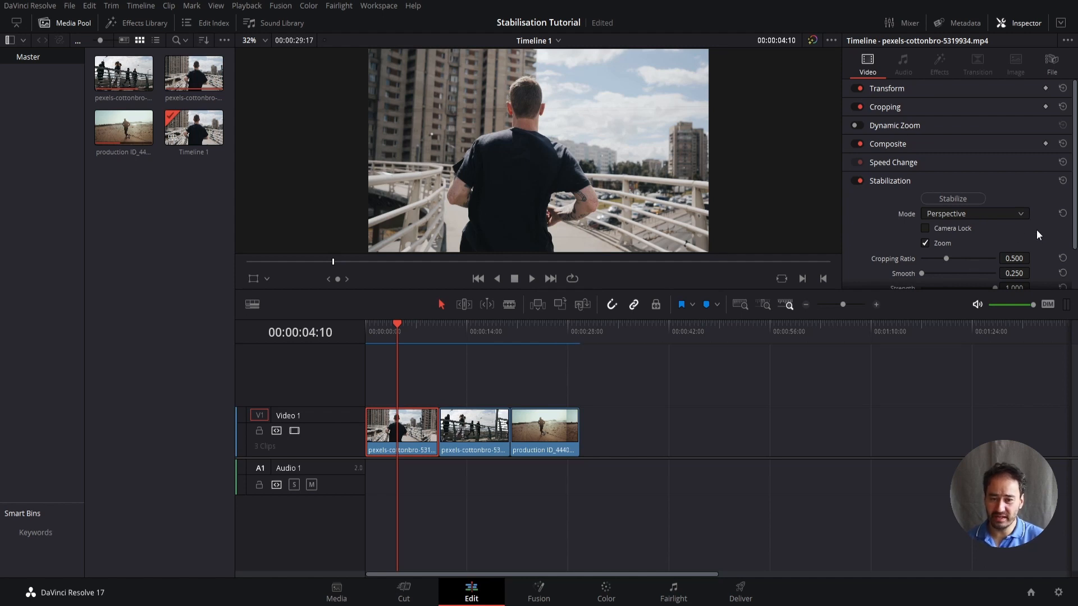
scroll(1070, 225, down, 2)
scroll(1070, 227, down, 1)
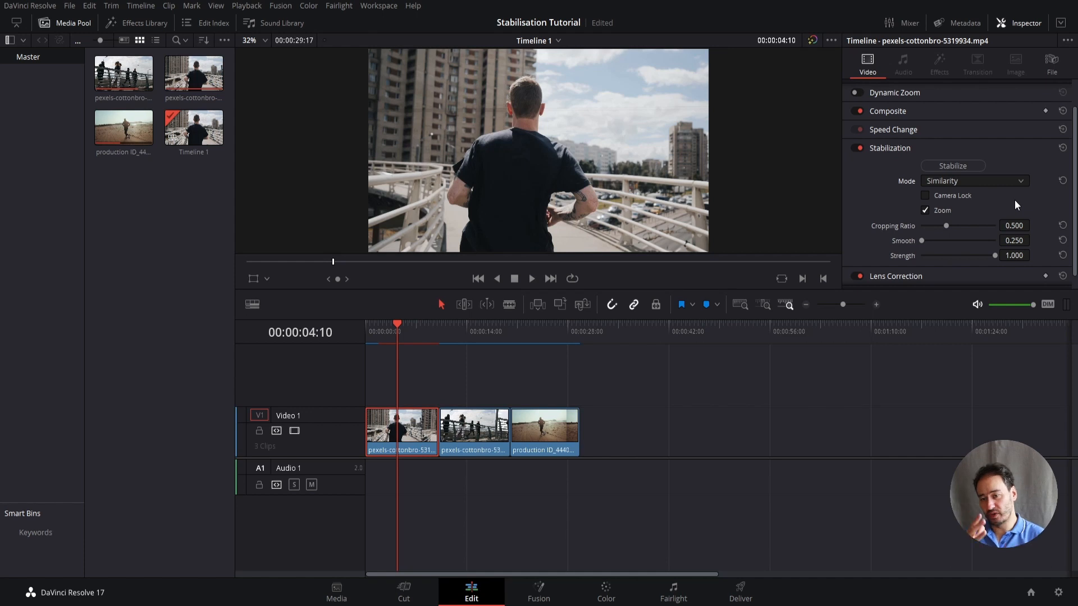
click(983, 177)
click(962, 224)
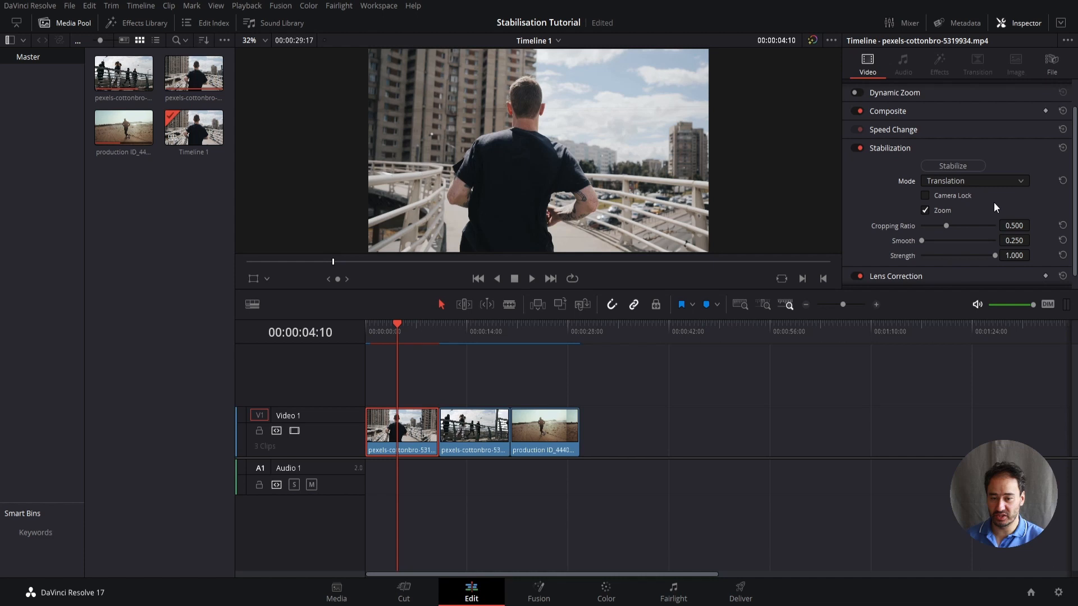
Step: Set the first clip's stabilization mode to Perspective and its strength to -0.359
click(942, 209)
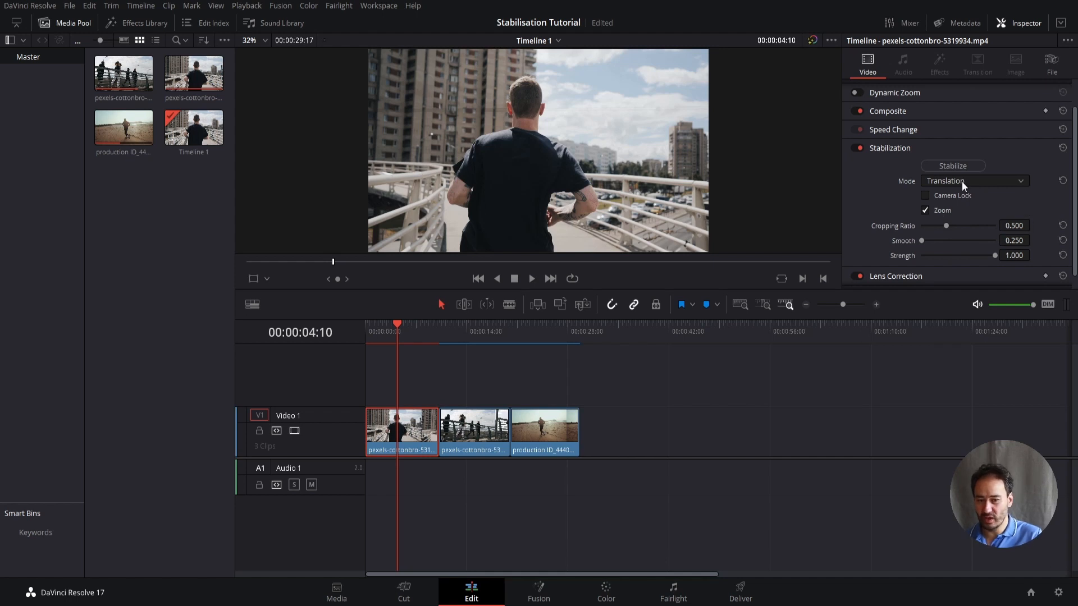
click(1018, 180)
click(974, 193)
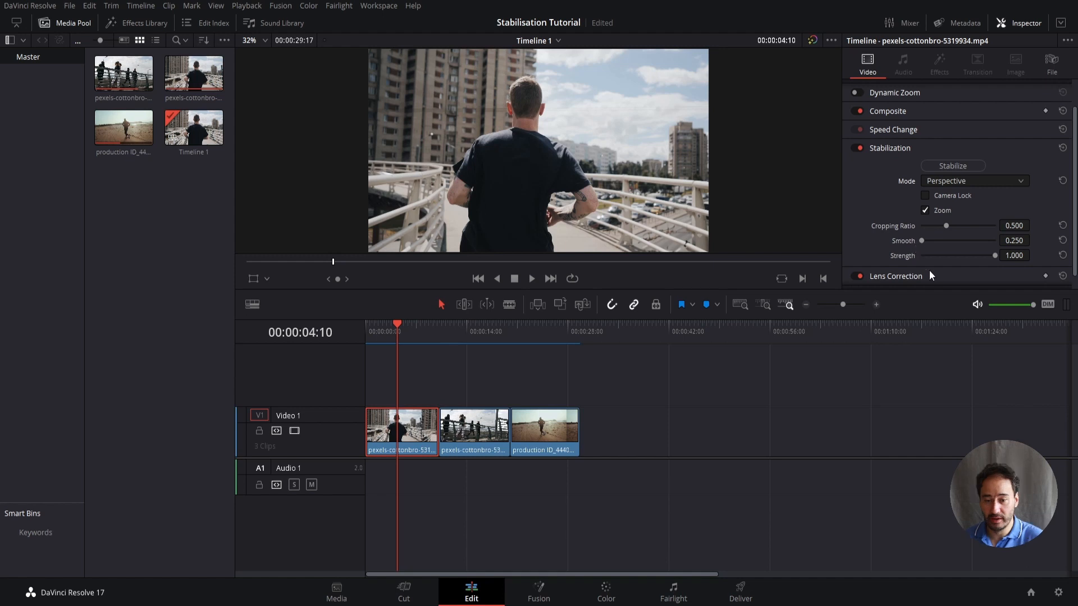
click(946, 255)
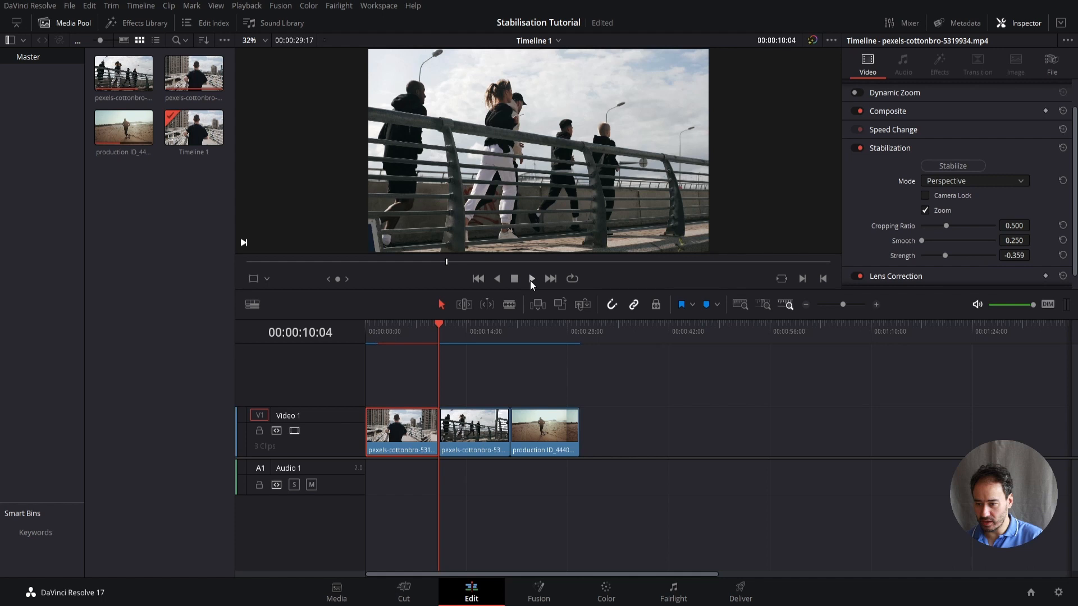
Step: Play the second clip of the runners behind the railing to check its camera shake
click(532, 279)
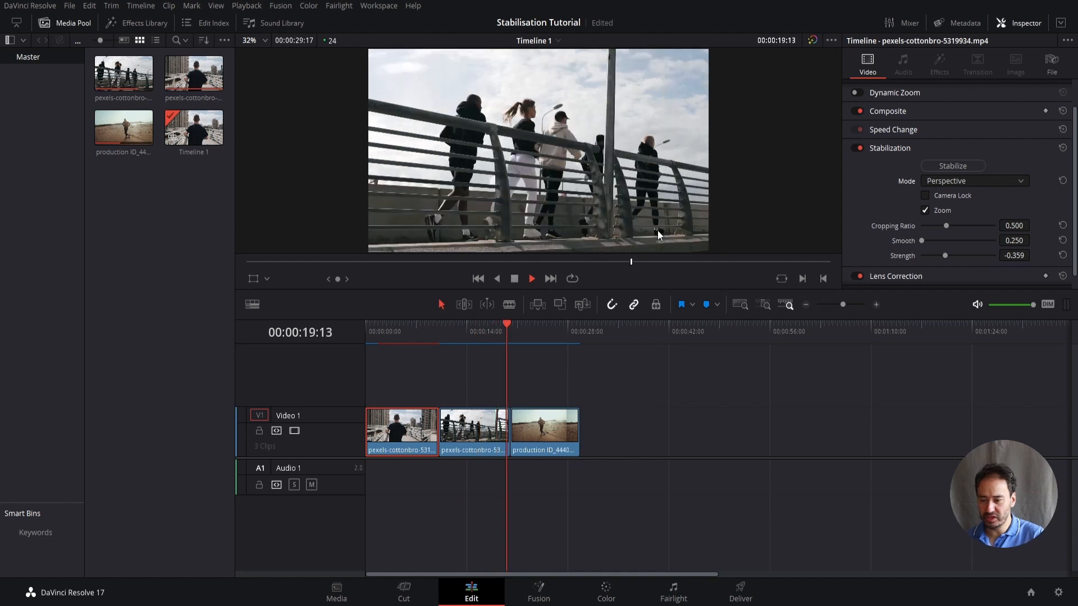
click(516, 279)
drag(517, 321, 451, 327)
Step: Stabilize the second clip in Perspective mode with Zoom enabled
click(477, 432)
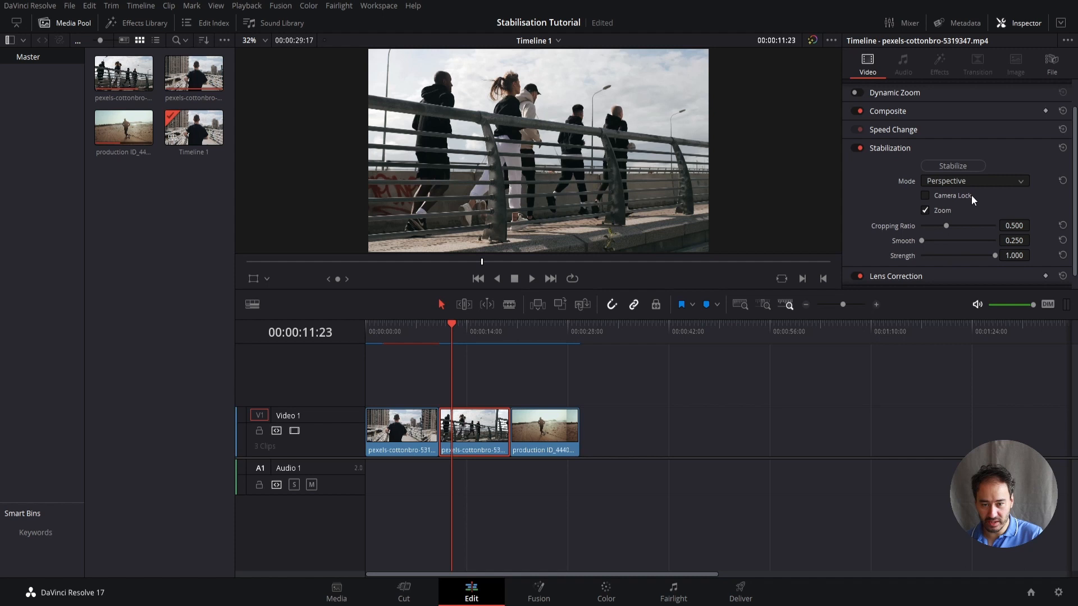
click(925, 210)
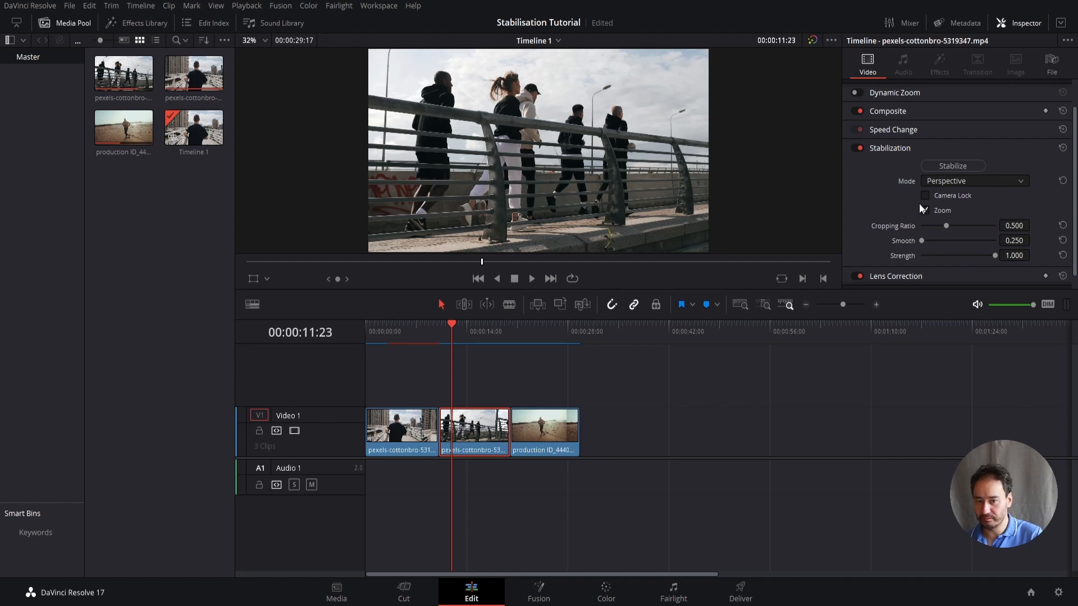
click(952, 167)
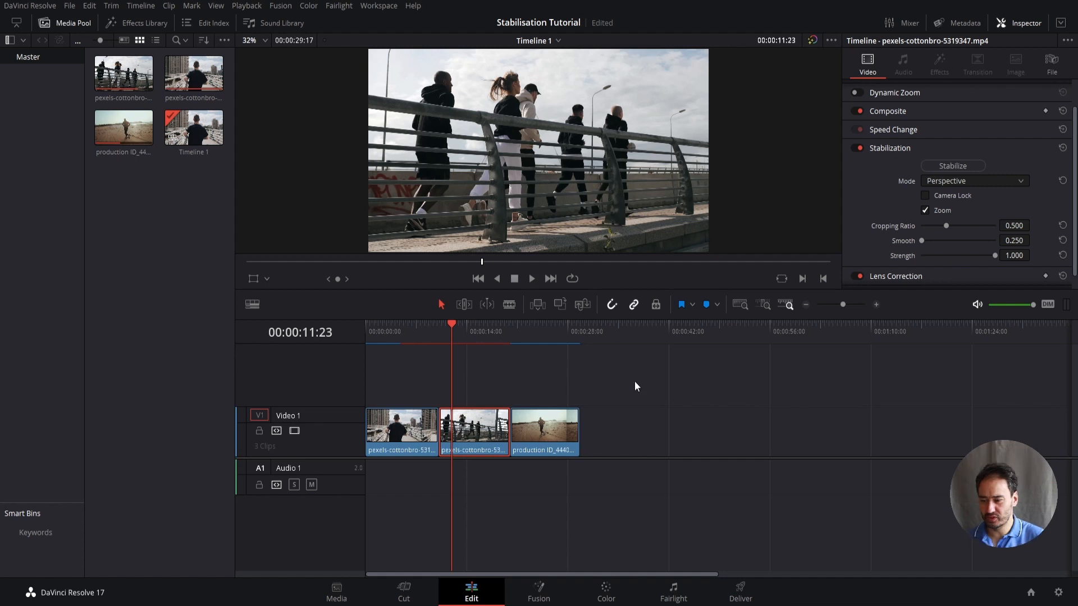
Step: Play the second clip from its first frame to review the stabilized motion
key(Up)
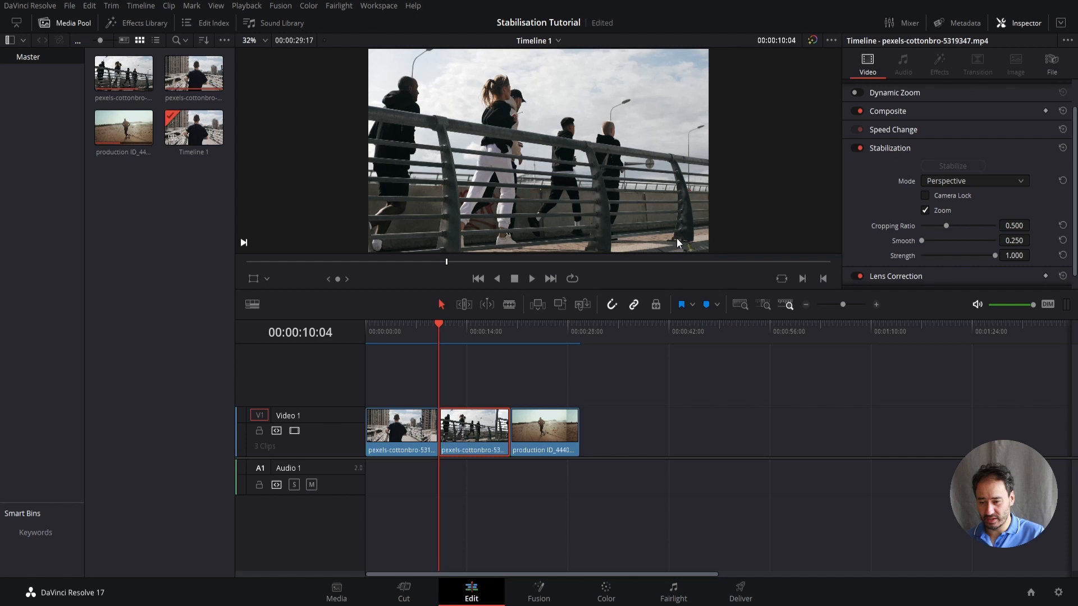
click(532, 279)
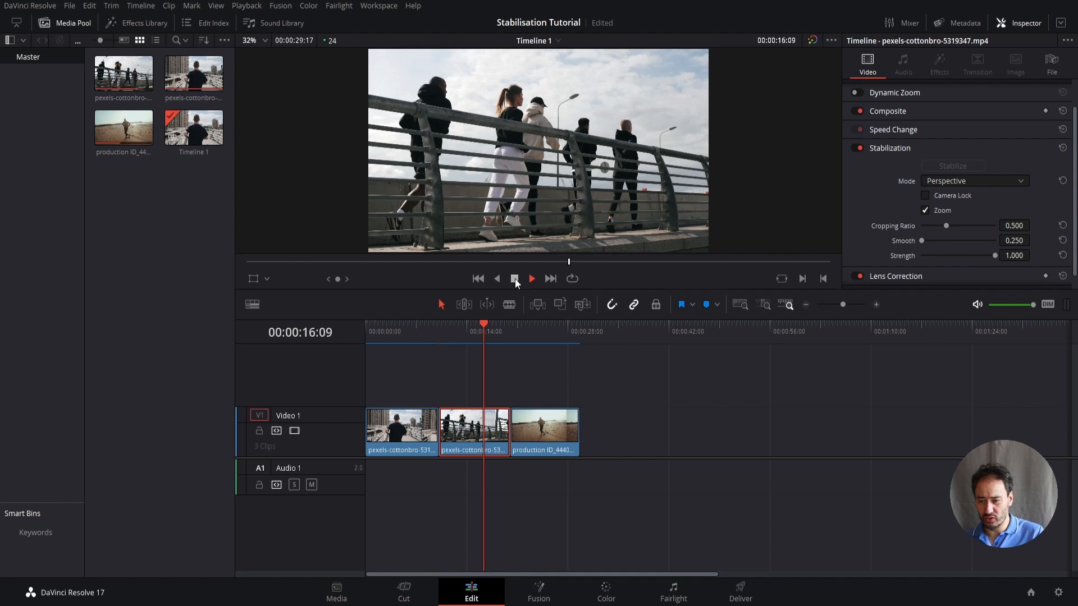
click(502, 325)
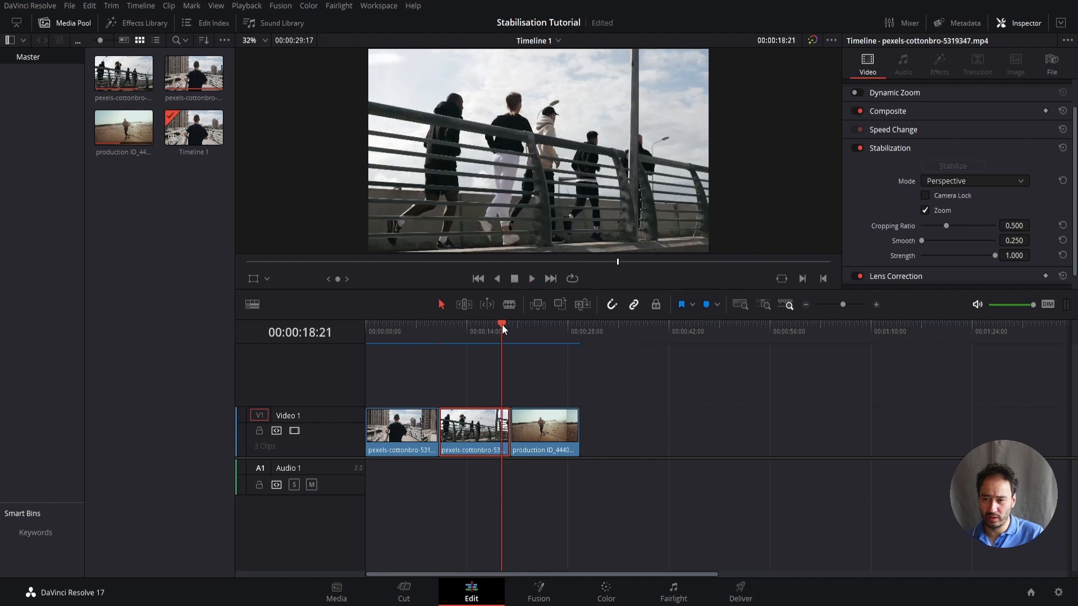
key(Up)
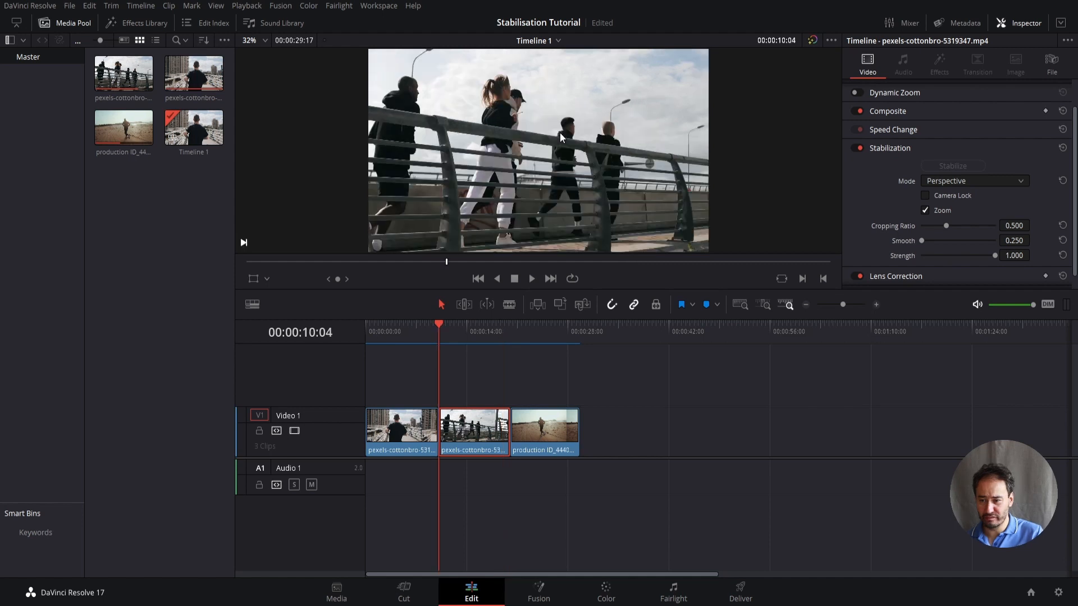
click(531, 278)
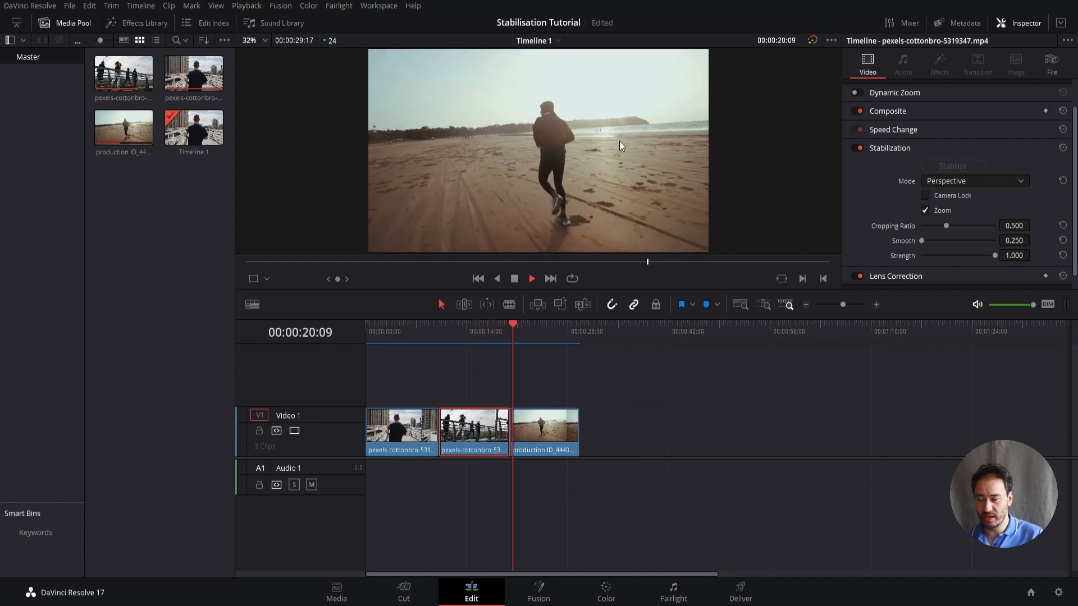
click(515, 278)
Step: Stabilize the third clip of the beach runner in Perspective mode with a cropping ratio of 0.250
click(556, 426)
drag(534, 331, 517, 332)
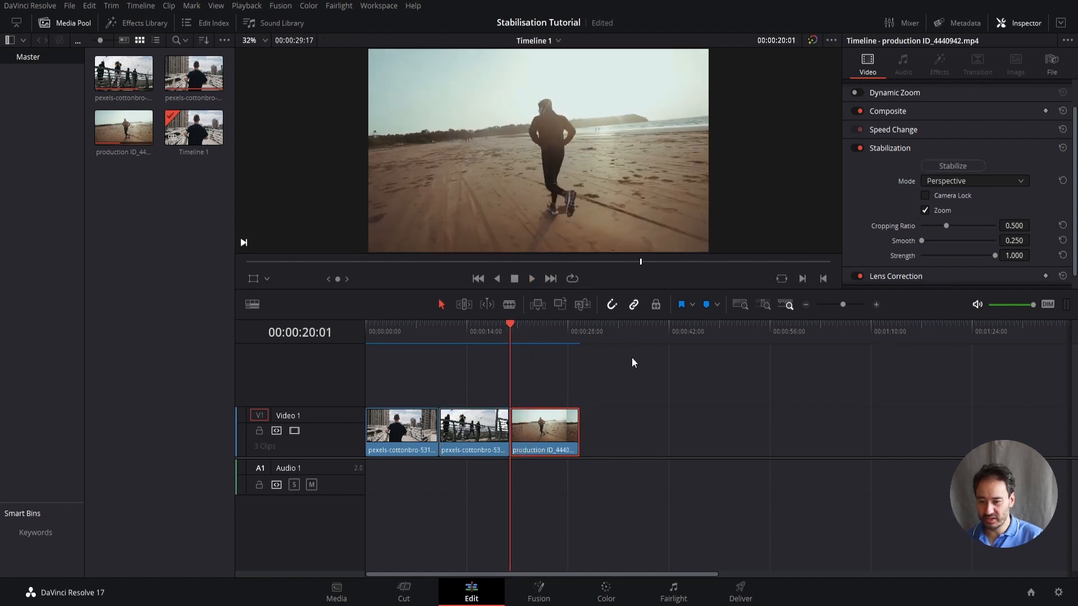
drag(946, 225, 921, 229)
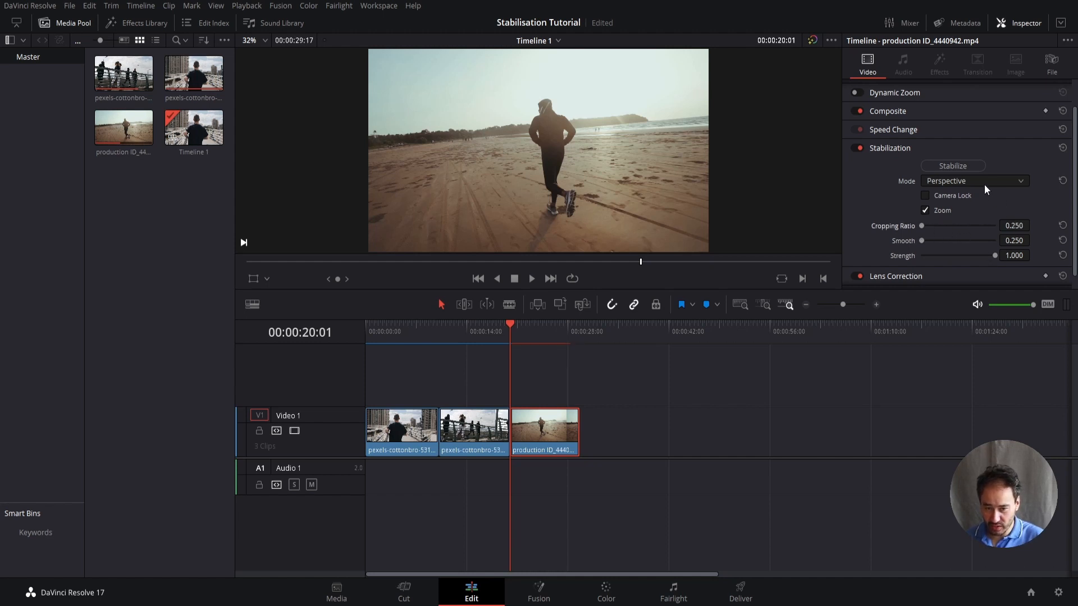
click(962, 166)
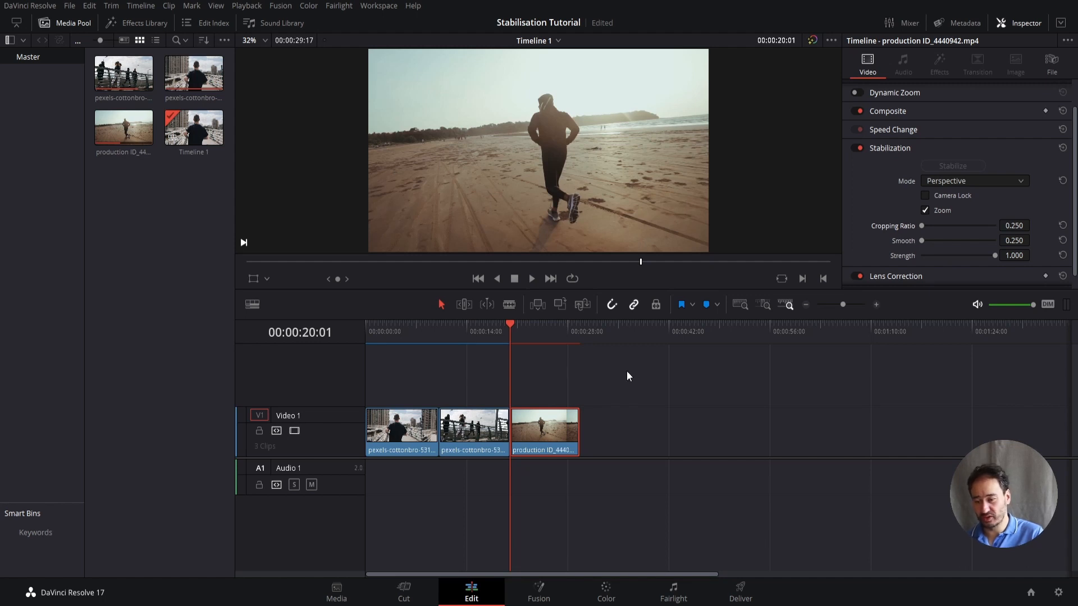
Step: Play the stabilized beach clip and replay it from its first frame to judge the result
click(533, 281)
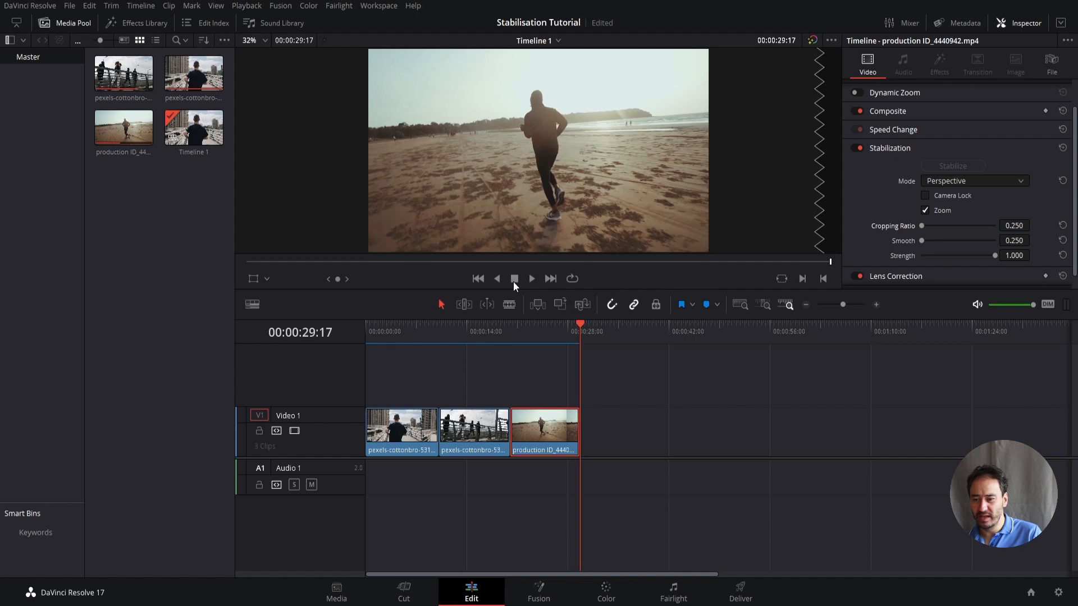
drag(578, 324, 511, 325)
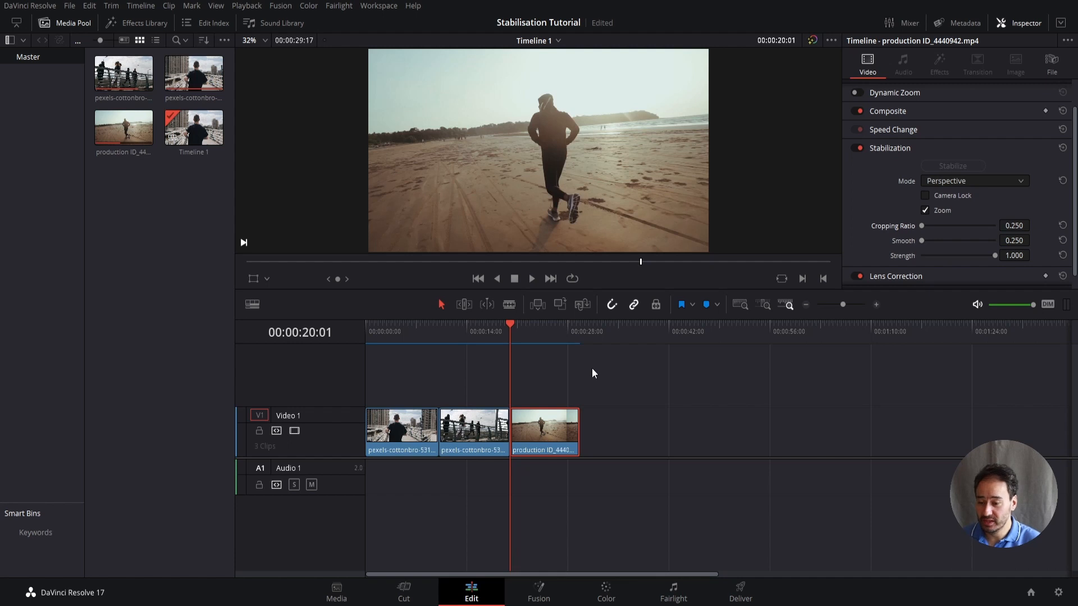
click(531, 281)
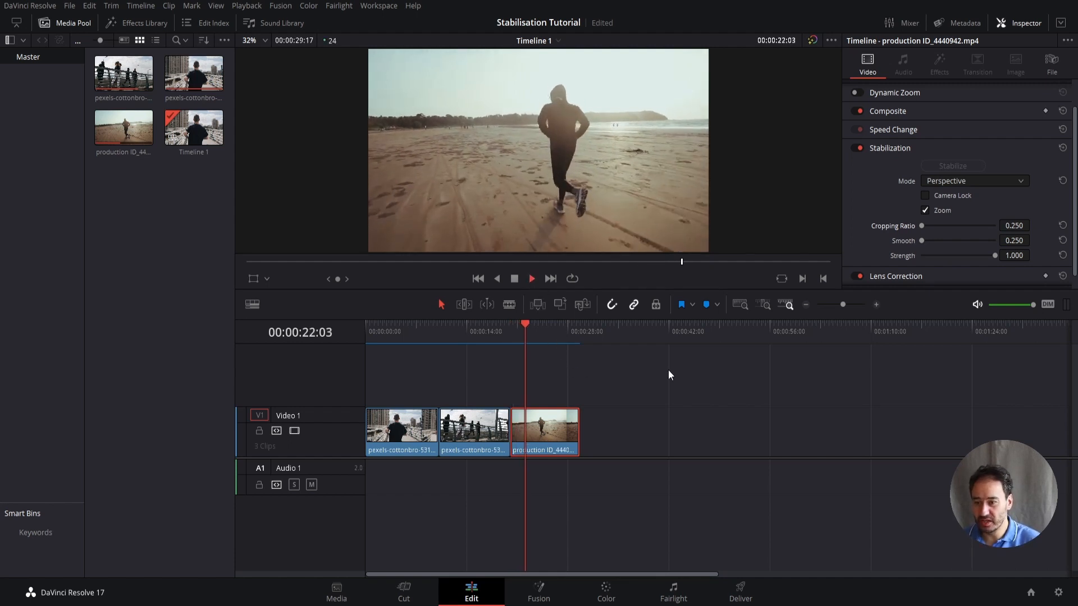